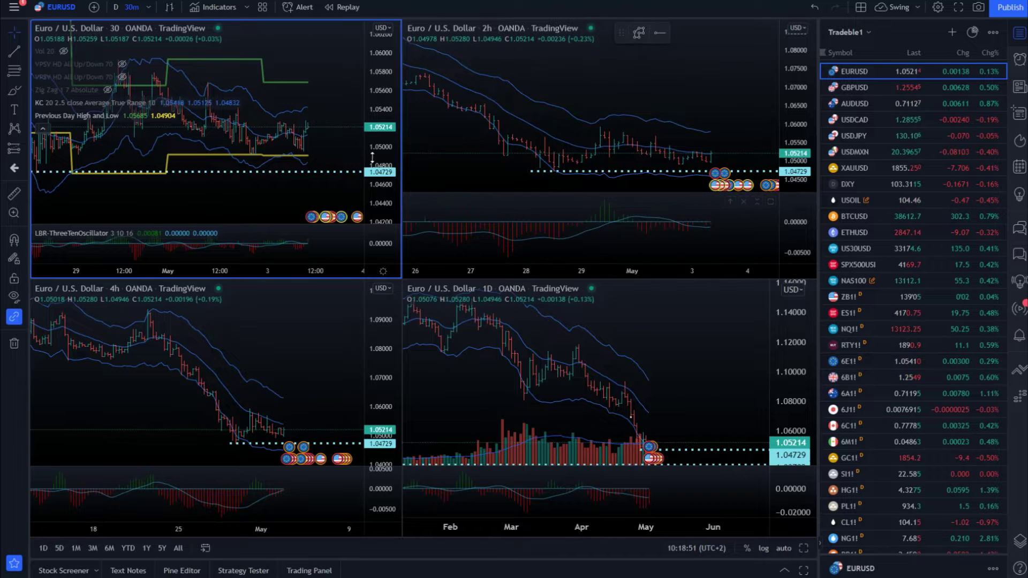
# Zoom the 30m EURUSD chart and shift it to show bars from 21 April.
pyautogui.scroll(-3, 237, 166)
pyautogui.scroll(-2, 245, 165)
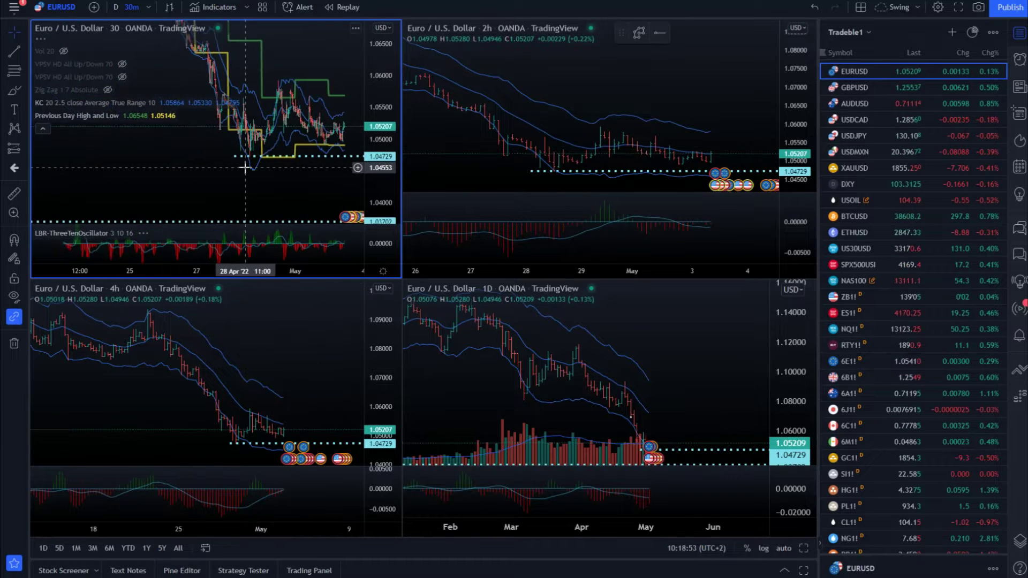
pyautogui.moveTo(245, 166); pyautogui.dragTo(320, 158)
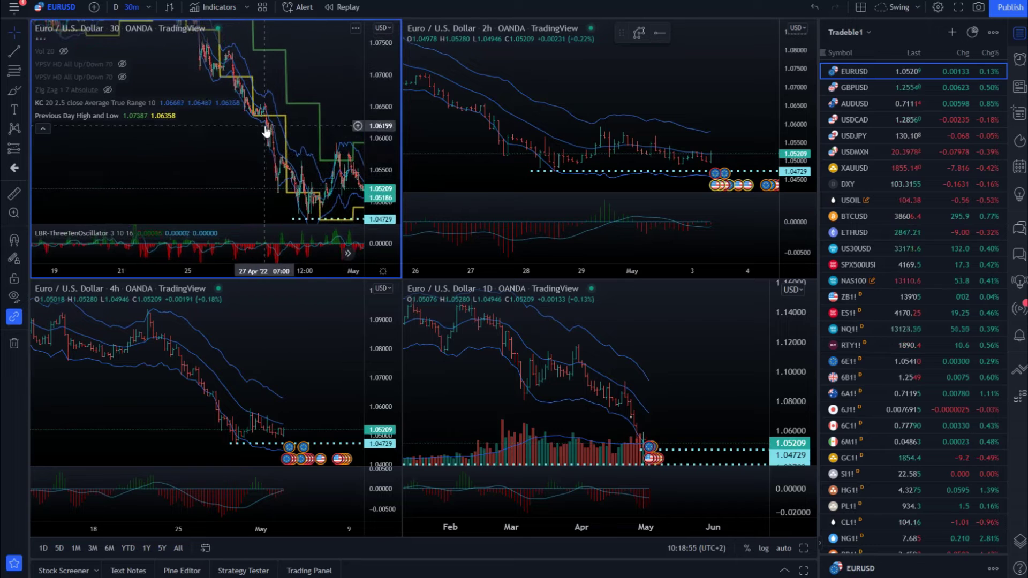
pyautogui.scroll(2, 271, 149)
# Sketch a trial zigzag on the 2h chart down to the late-April low, then discard it.
pyautogui.click(557, 91)
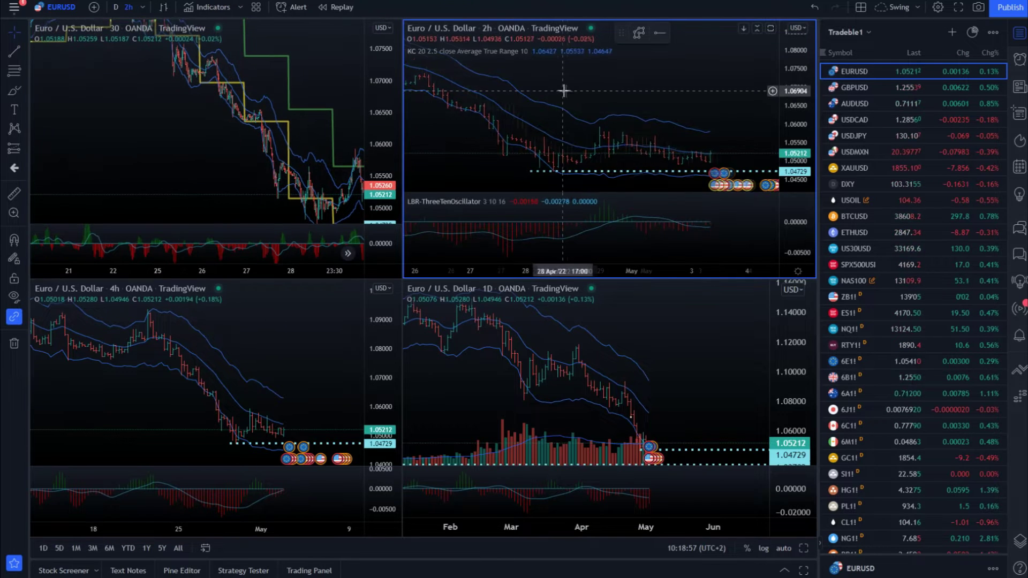
pyautogui.scroll(-4, 570, 91)
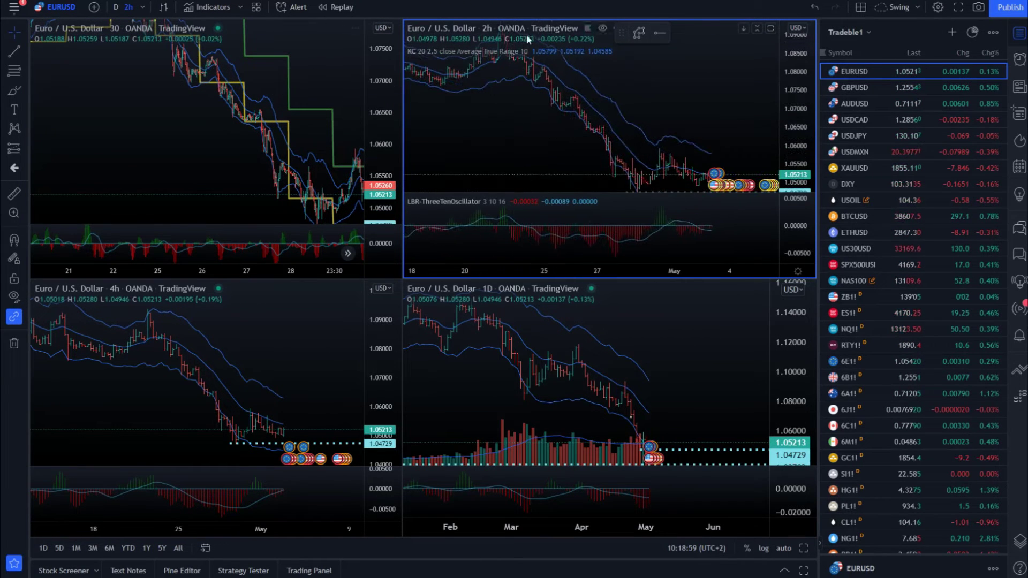
pyautogui.click(638, 34)
pyautogui.scroll(-2, 574, 89)
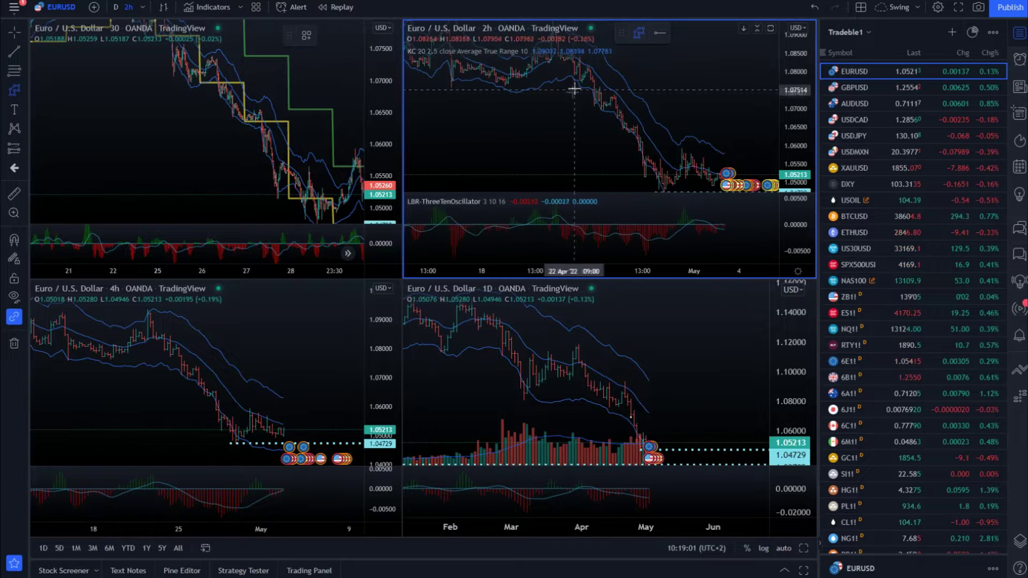
pyautogui.click(592, 77)
pyautogui.click(598, 114)
pyautogui.click(620, 97)
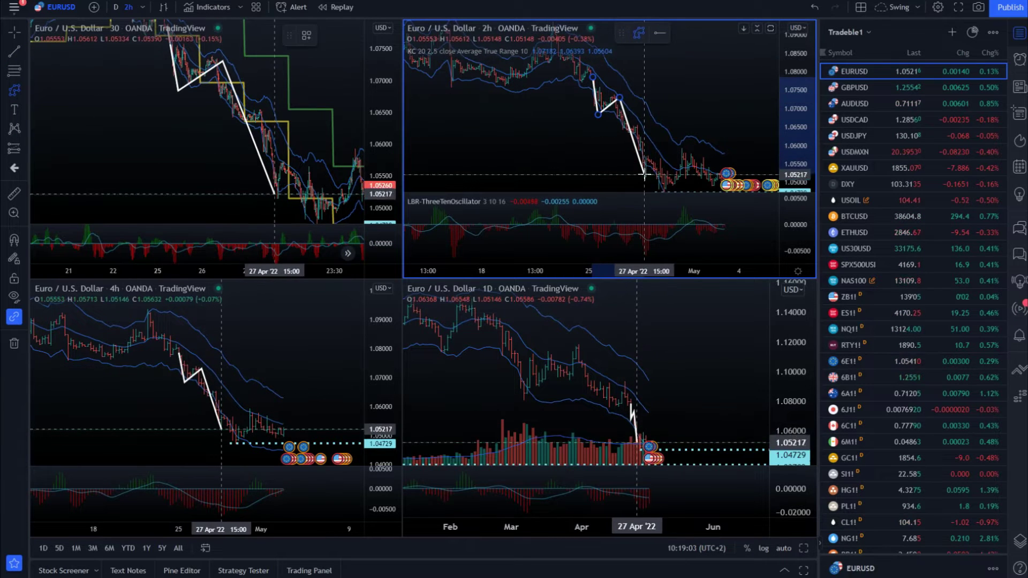
pyautogui.click(644, 175)
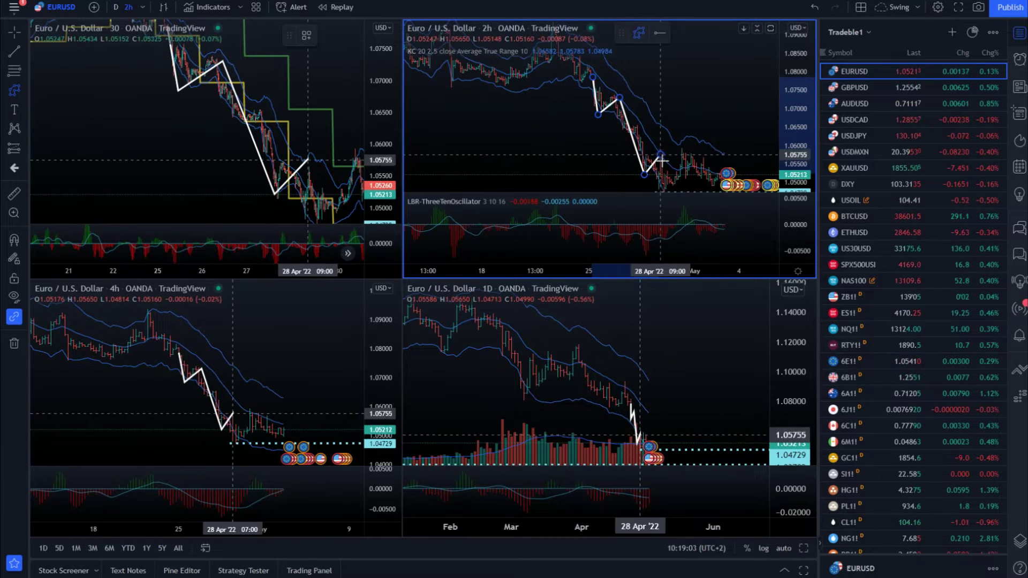
pyautogui.rightClick(613, 123)
# Return the 2h EURUSD chart to the latest bars and keep it active.
pyautogui.click(653, 133)
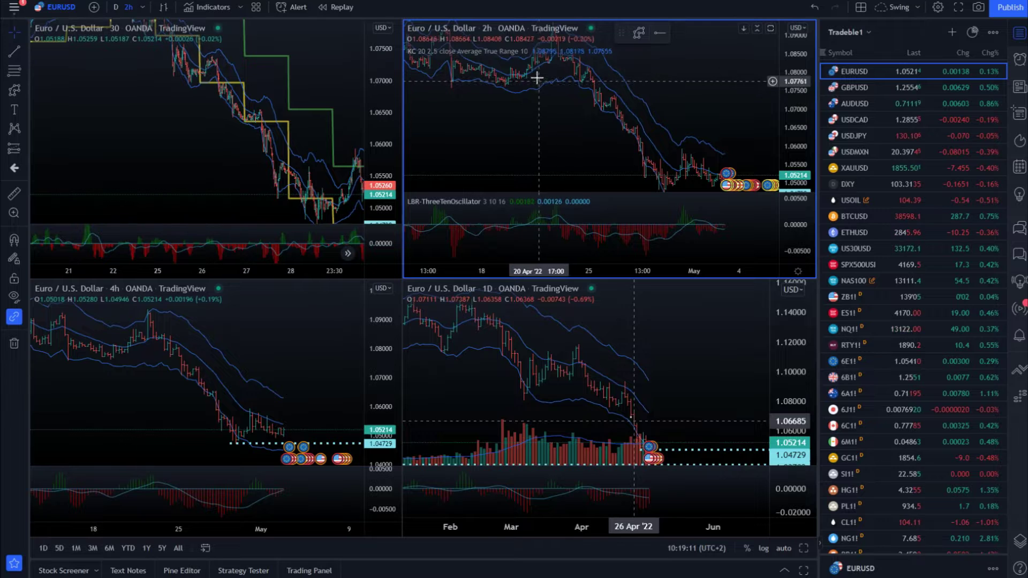
pyautogui.click(246, 161)
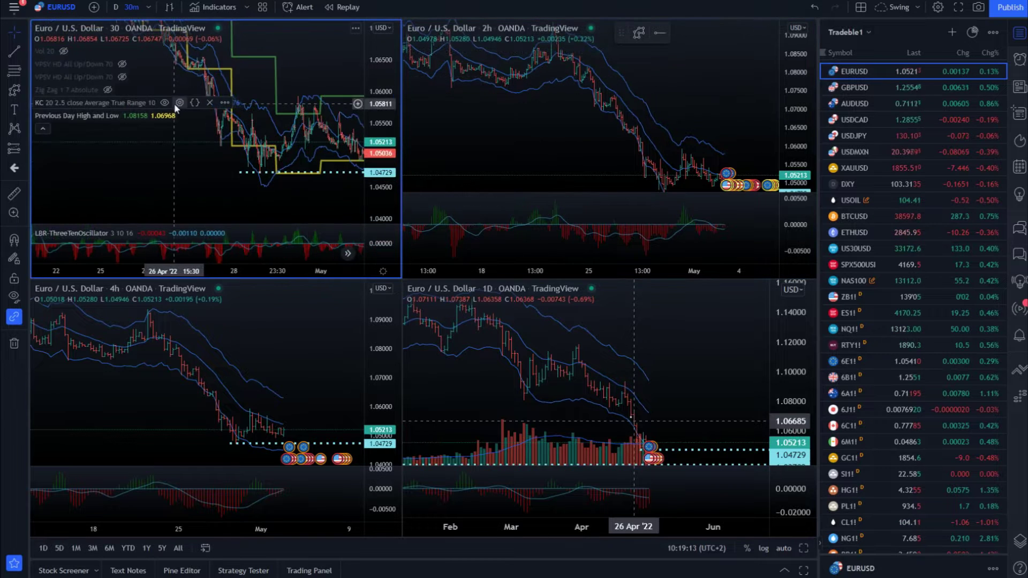
pyautogui.click(603, 155)
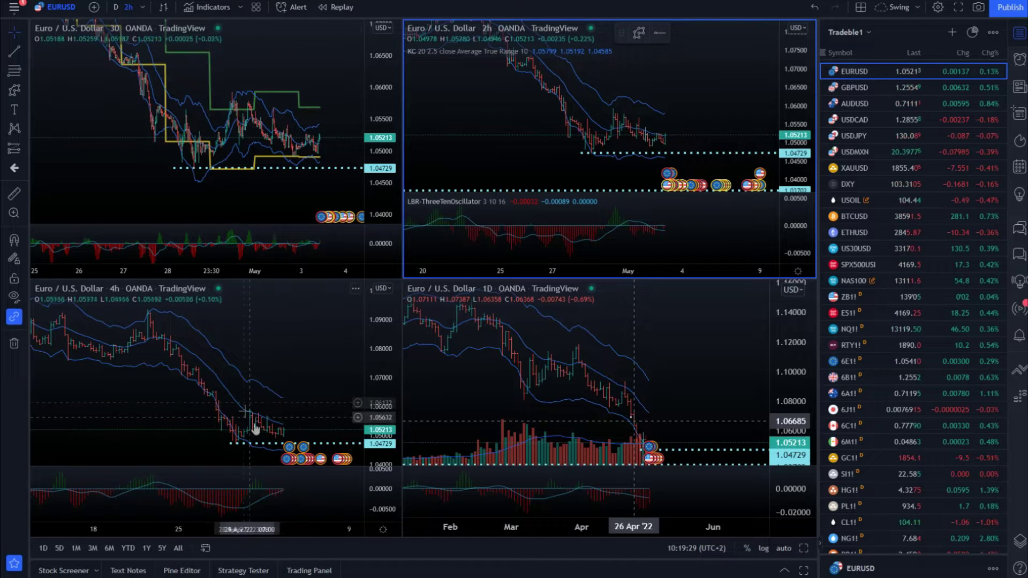
# Zoom the daily EURUSD chart out to 2018–2022, showing the 1.04729, 1.03702 and 1.03440 levels.
pyautogui.click(720, 418)
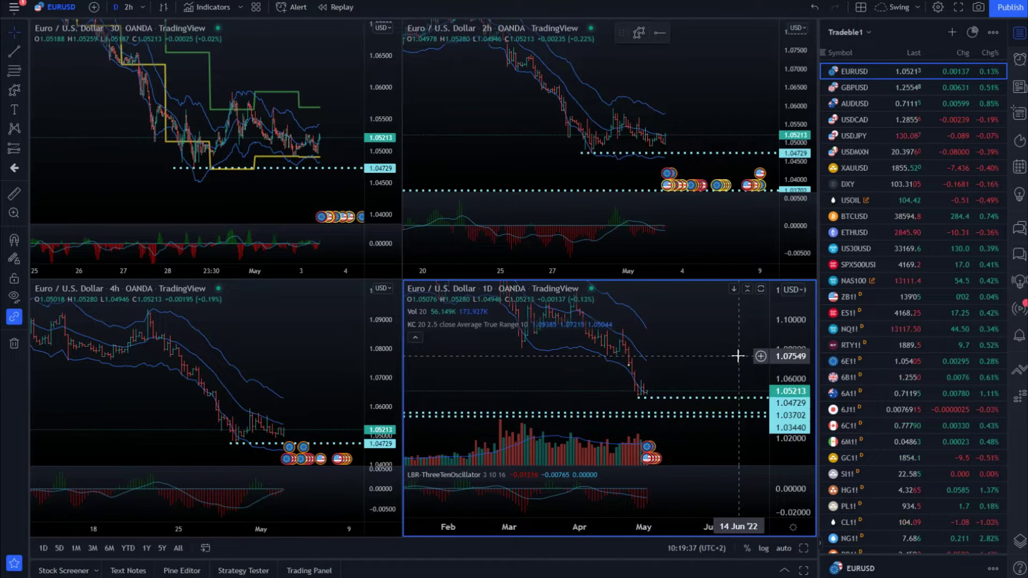
pyautogui.scroll(-2, 736, 359)
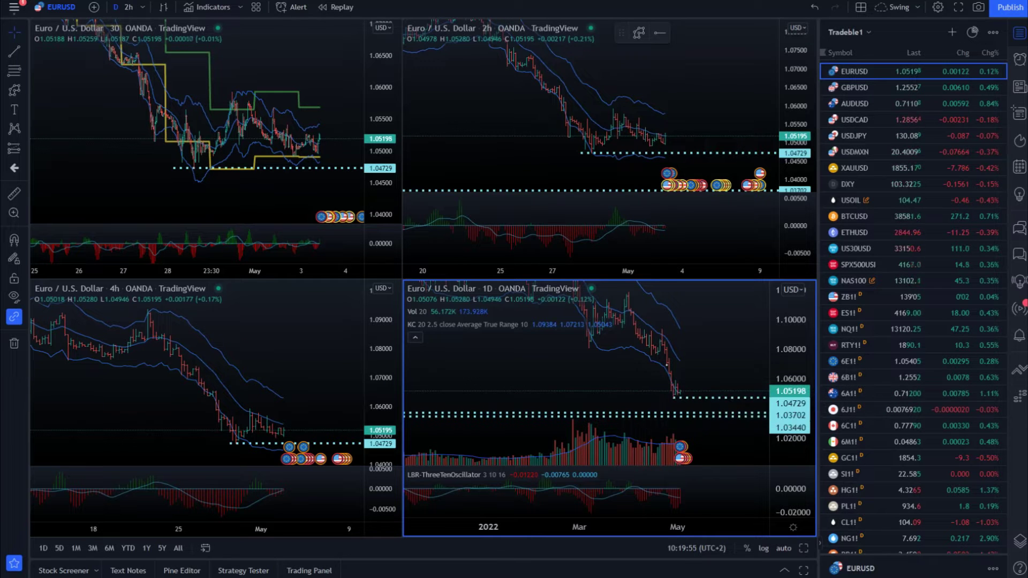
pyautogui.scroll(-1, 736, 349)
pyautogui.scroll(-8, 736, 349)
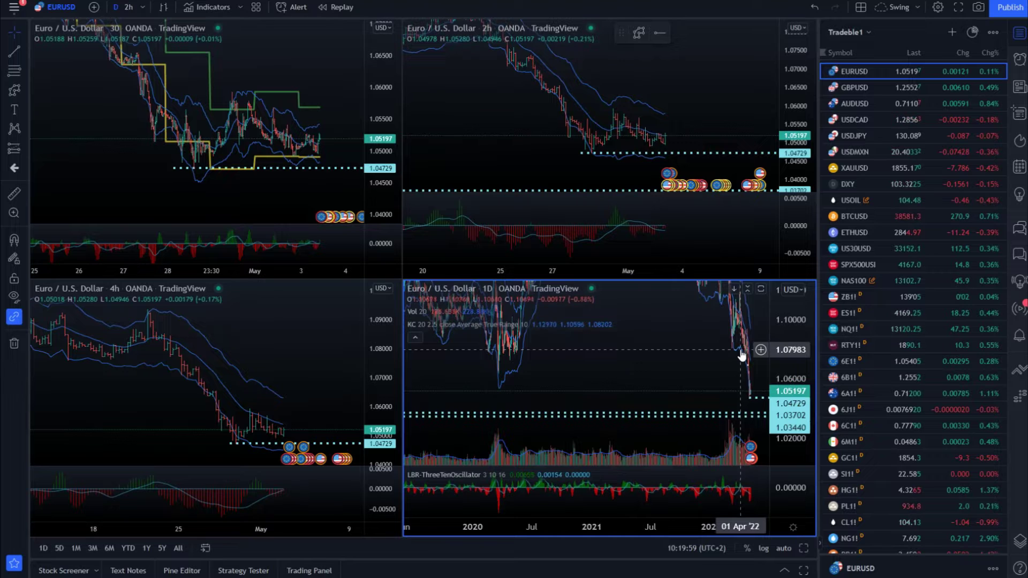
pyautogui.scroll(-2, 743, 354)
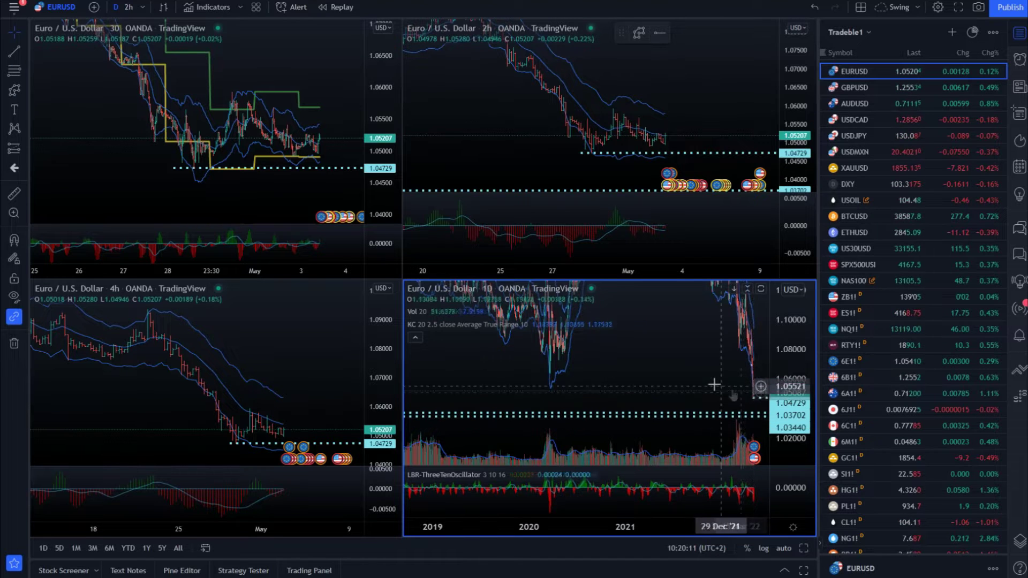
pyautogui.scroll(-2, 707, 377)
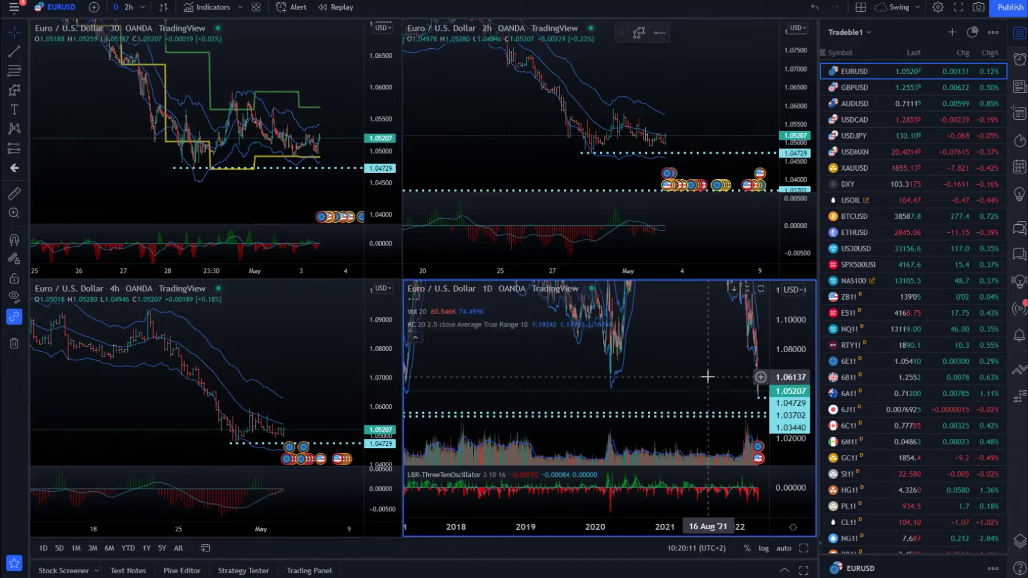
# Change the bottom-right EURUSD chart's interval to 1 week and adjust its zoom.
pyautogui.click(140, 7)
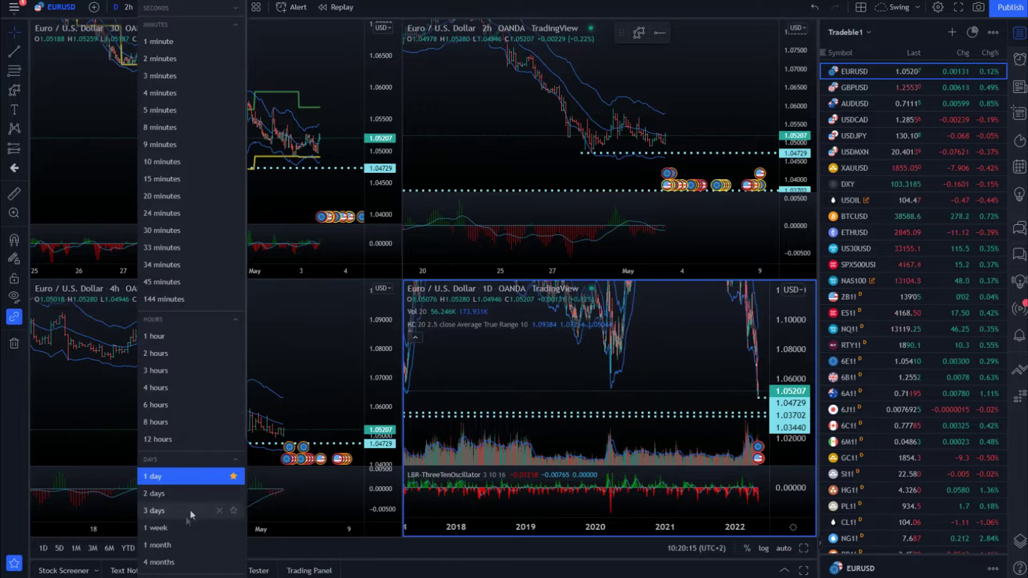
pyautogui.click(176, 528)
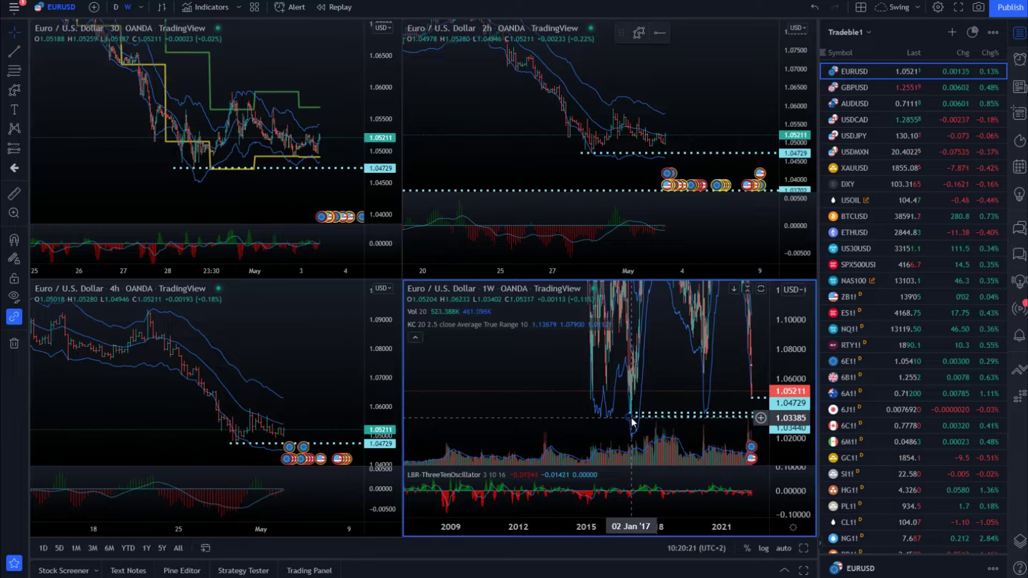
pyautogui.scroll(3, 631, 421)
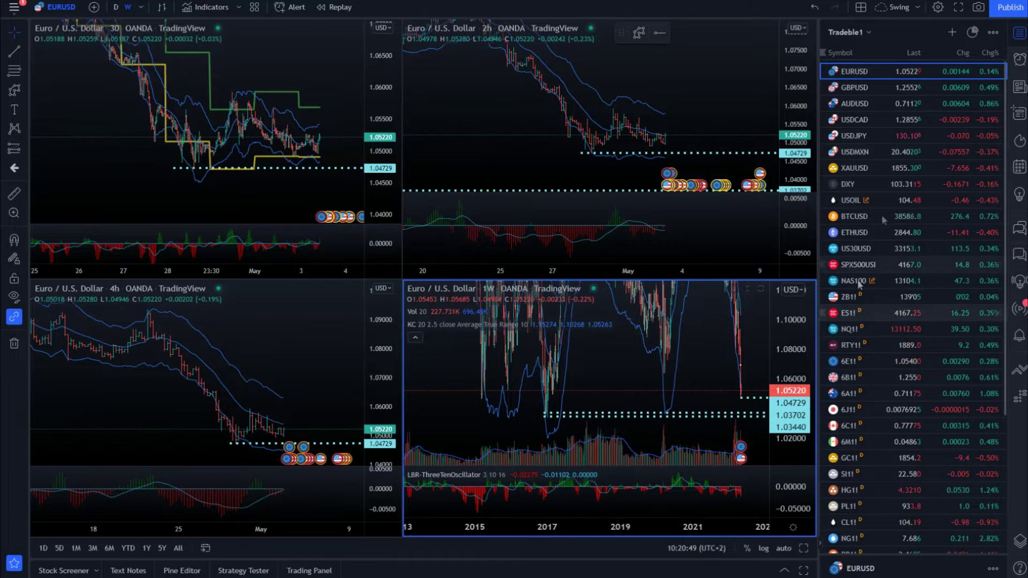
# Load XAUUSD gold and maximize the 4h gold chart to fill the layout.
pyautogui.click(872, 169)
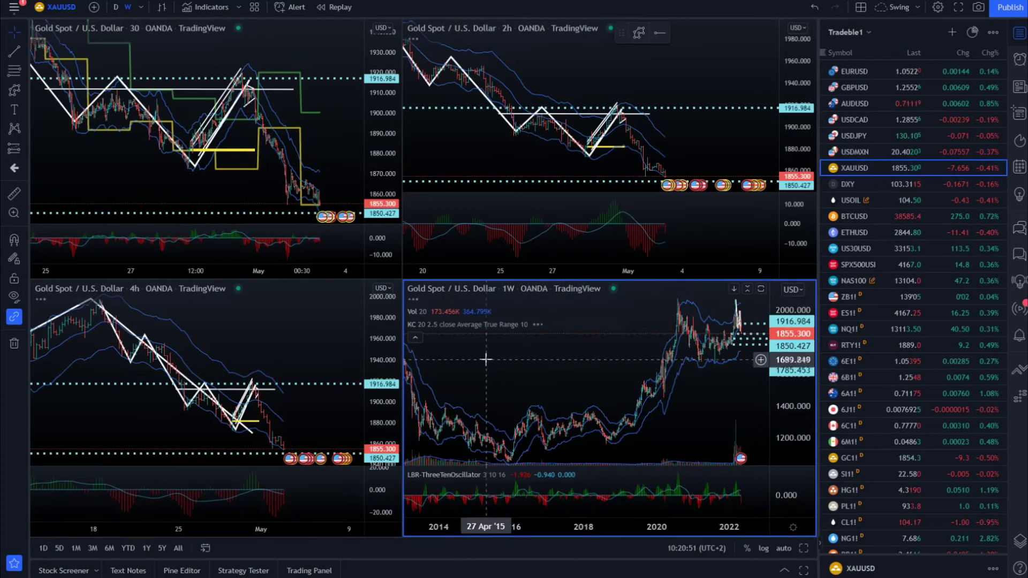
pyautogui.click(343, 235)
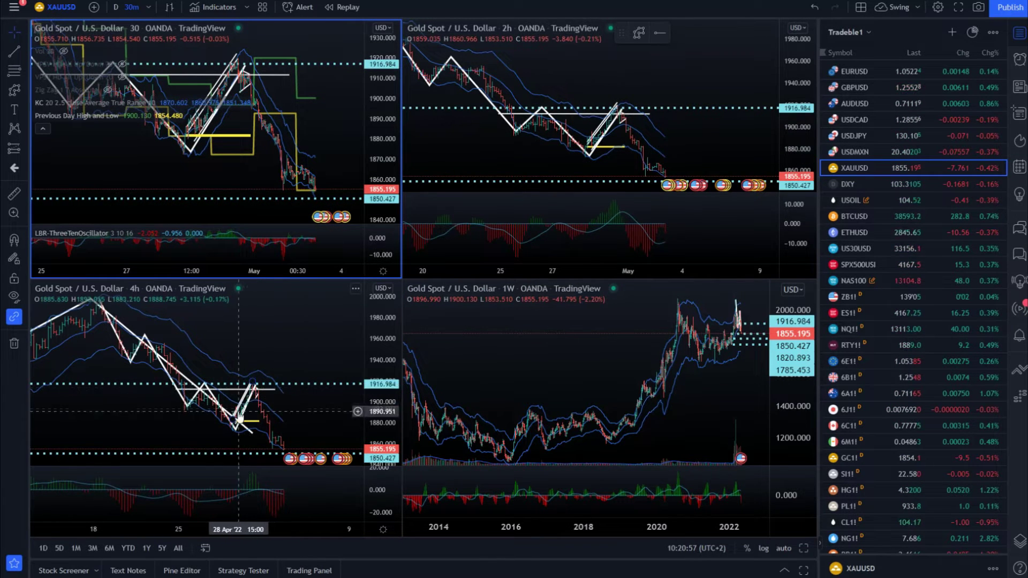
pyautogui.click(298, 352)
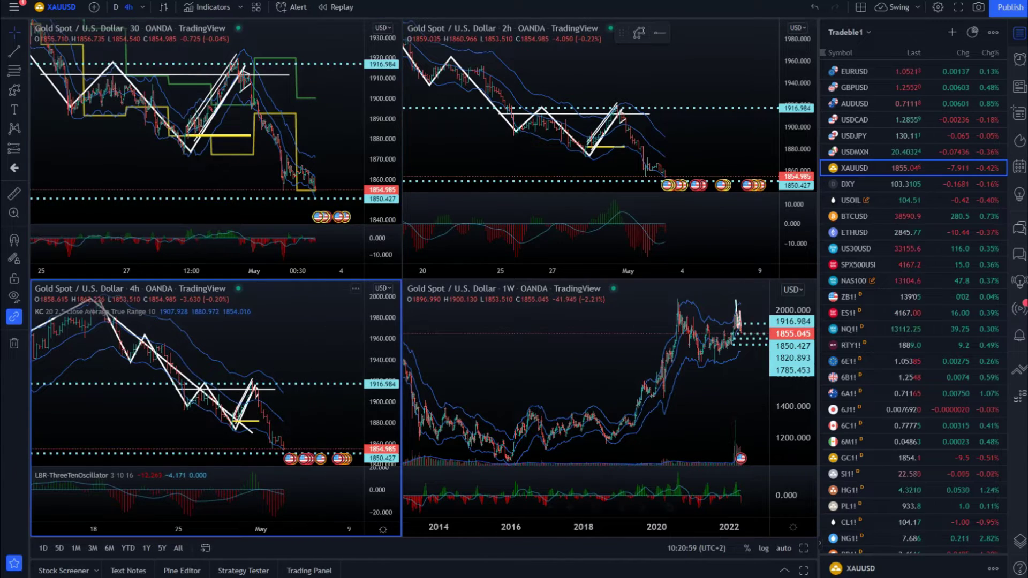
pyautogui.click(803, 548)
pyautogui.scroll(-5, 712, 215)
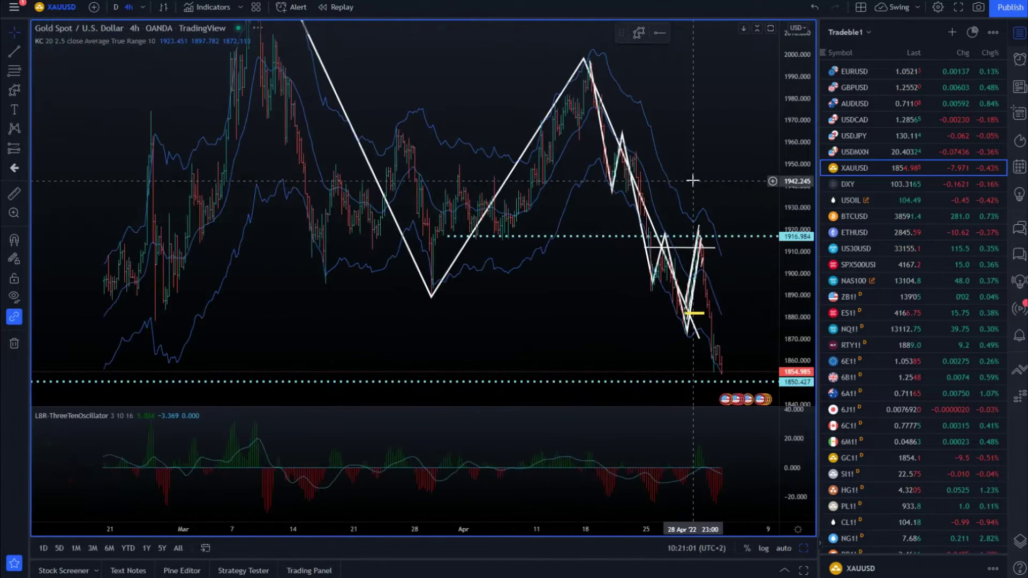
# Zoom and pan the maximized 4h gold chart, then restore the four-pane layout with Alt+Enter.
pyautogui.scroll(-4, 494, 184)
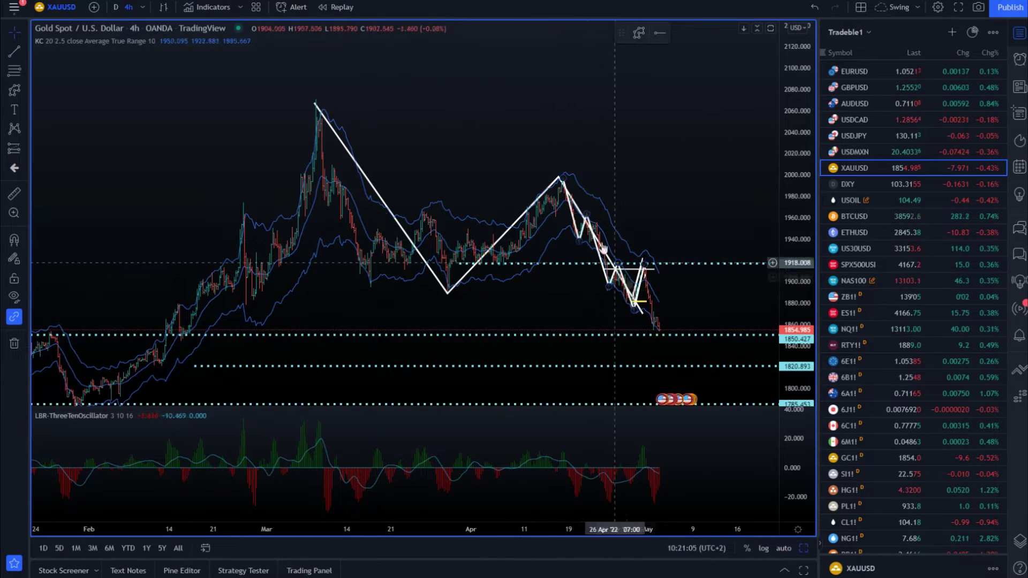
pyautogui.scroll(3, 633, 321)
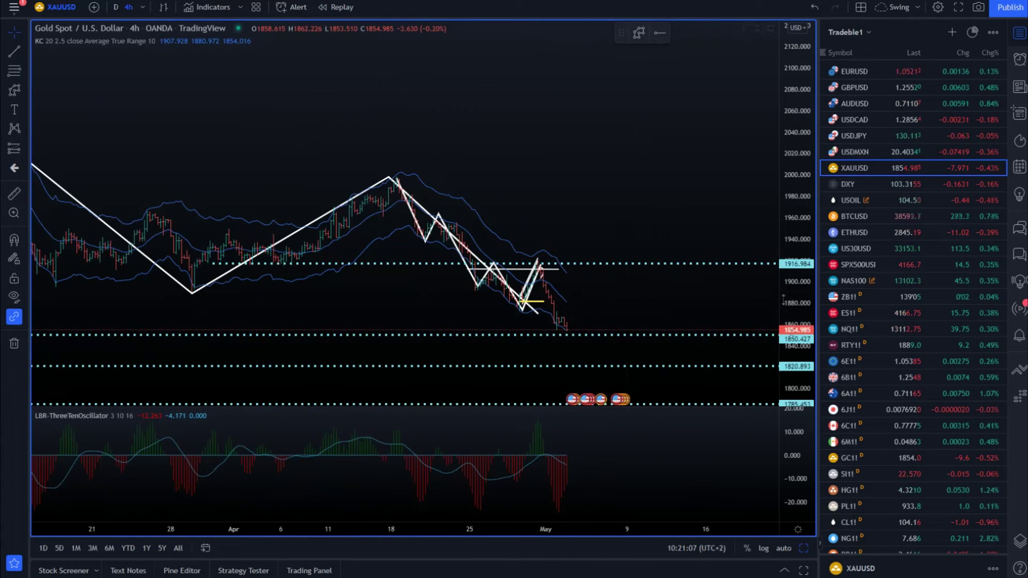
pyautogui.hscroll(2, 615, 166)
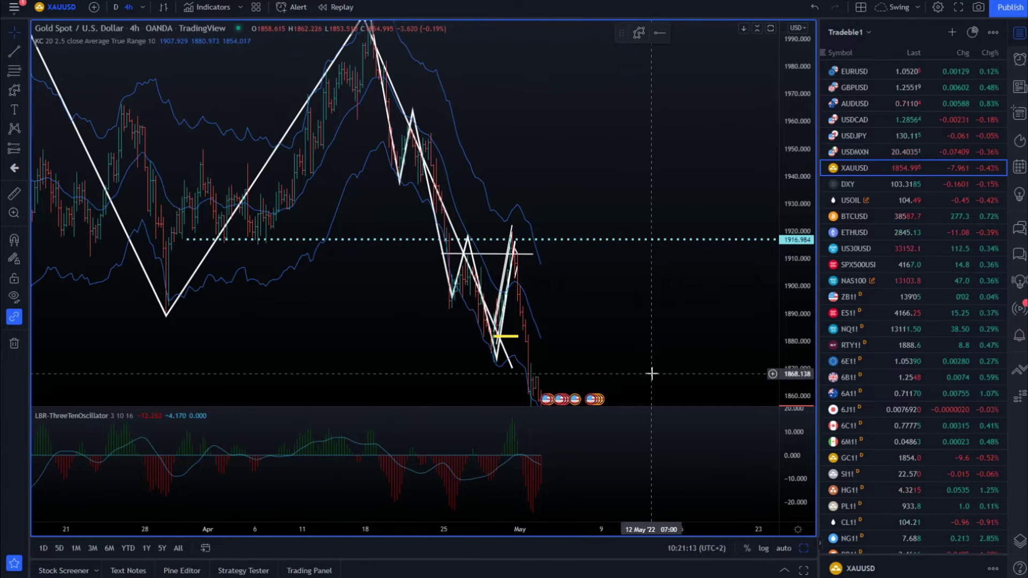
pyautogui.scroll(3, 535, 340)
pyautogui.scroll(2, 543, 336)
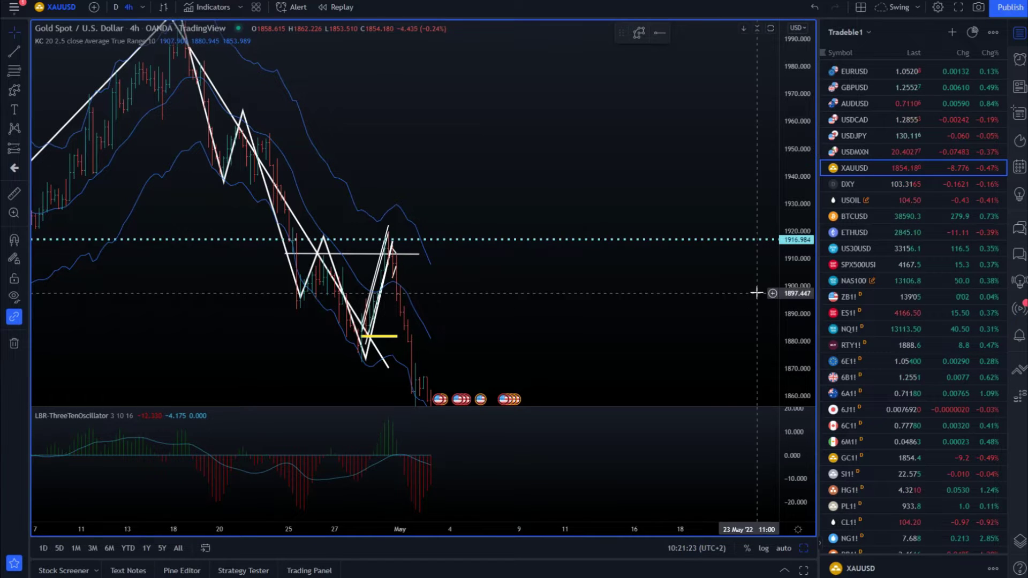
pyautogui.scroll(-3, 738, 147)
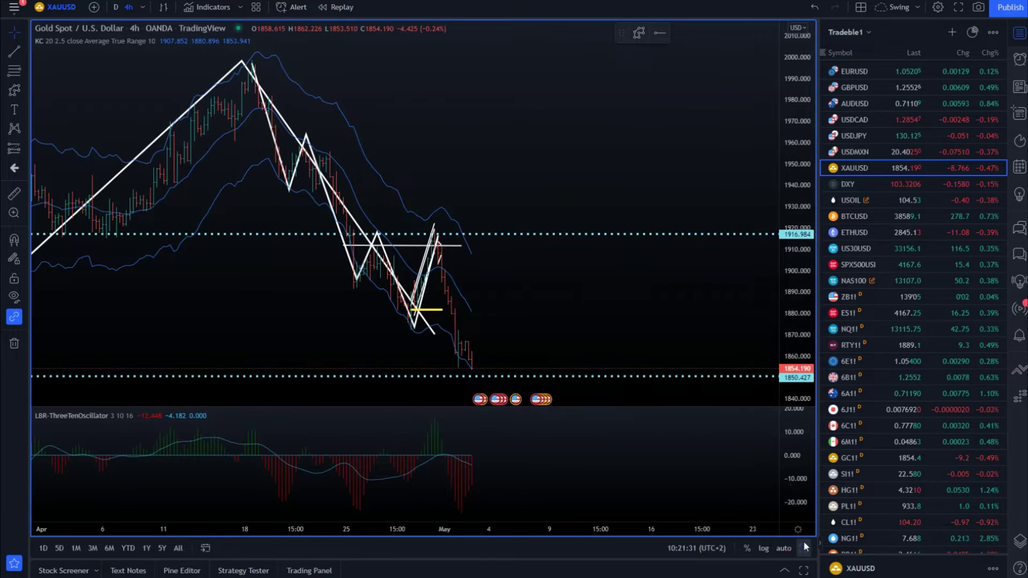
pyautogui.hotkey('alt', 'Return')
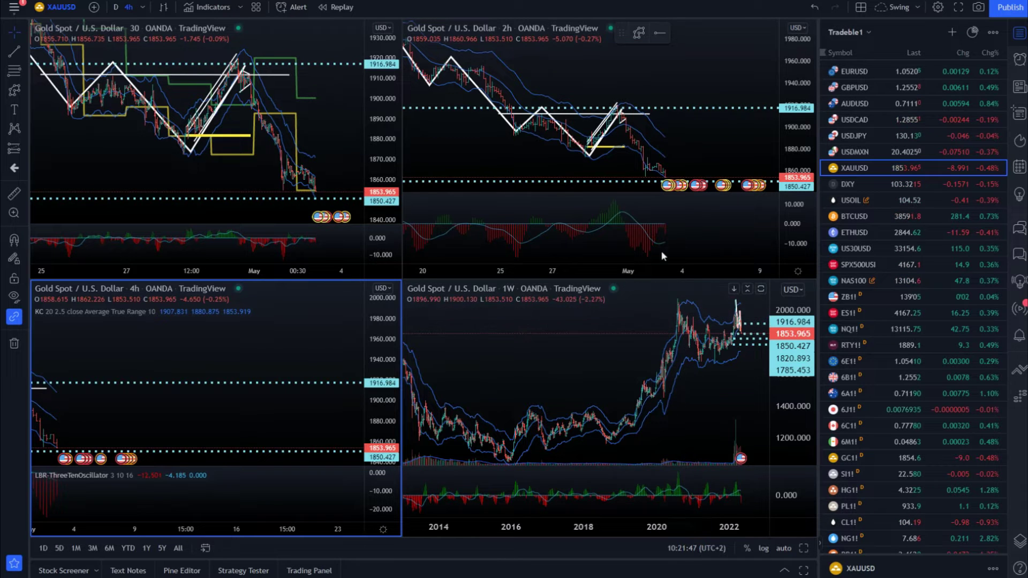
pyautogui.scroll(-3, 713, 394)
# Maximize the 4h gold chart, reset its price scale to show March–May, then restore four panes.
pyautogui.click(713, 394)
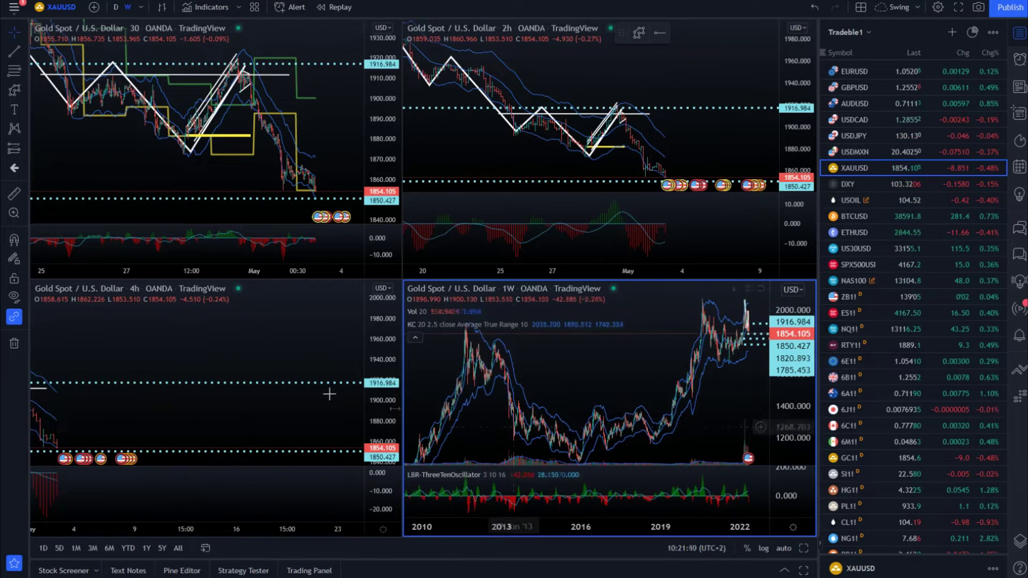
pyautogui.click(351, 356)
pyautogui.click(803, 548)
pyautogui.scroll(-5, 624, 296)
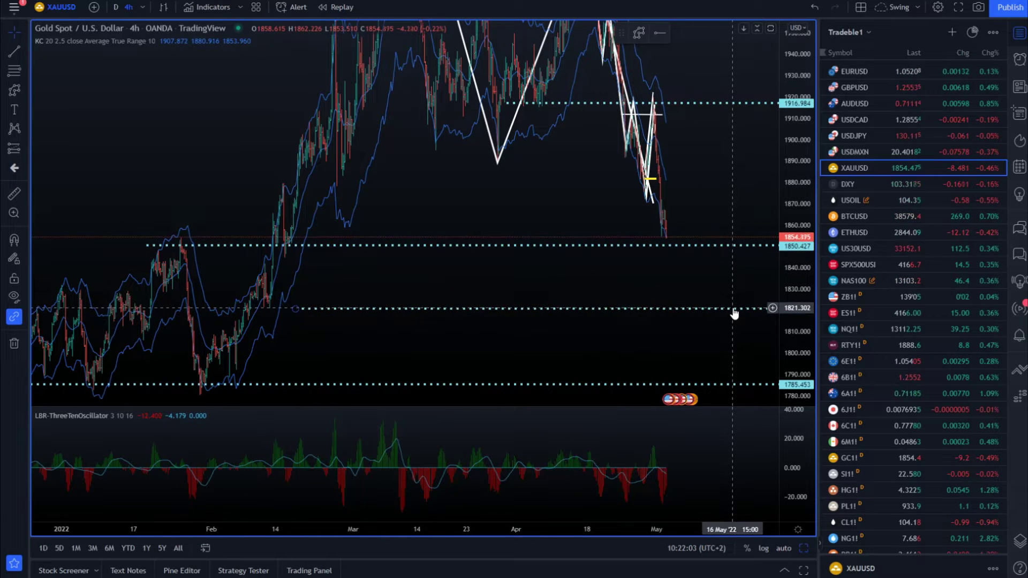
pyautogui.doubleClick(780, 314)
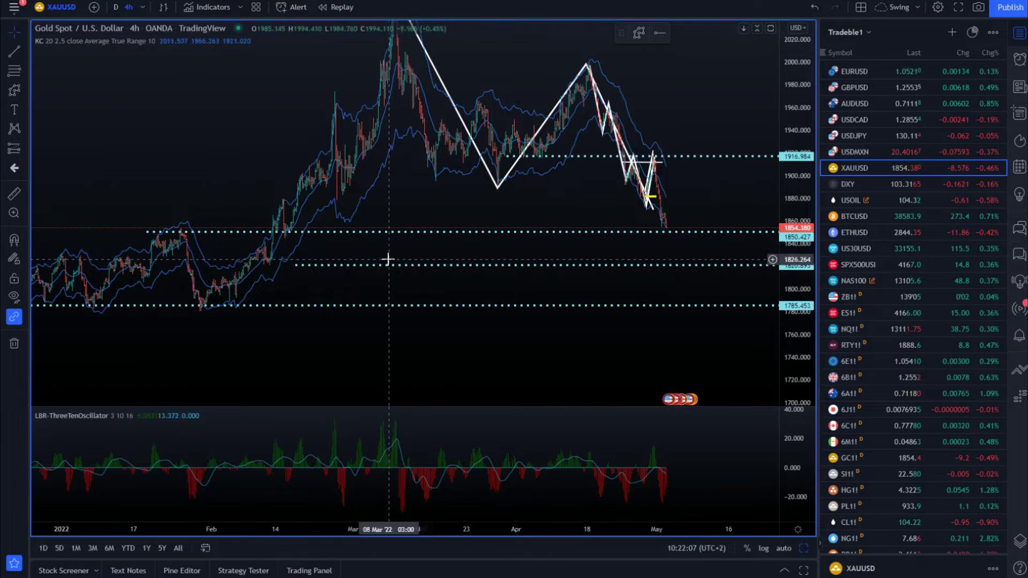
pyautogui.scroll(-2, 387, 259)
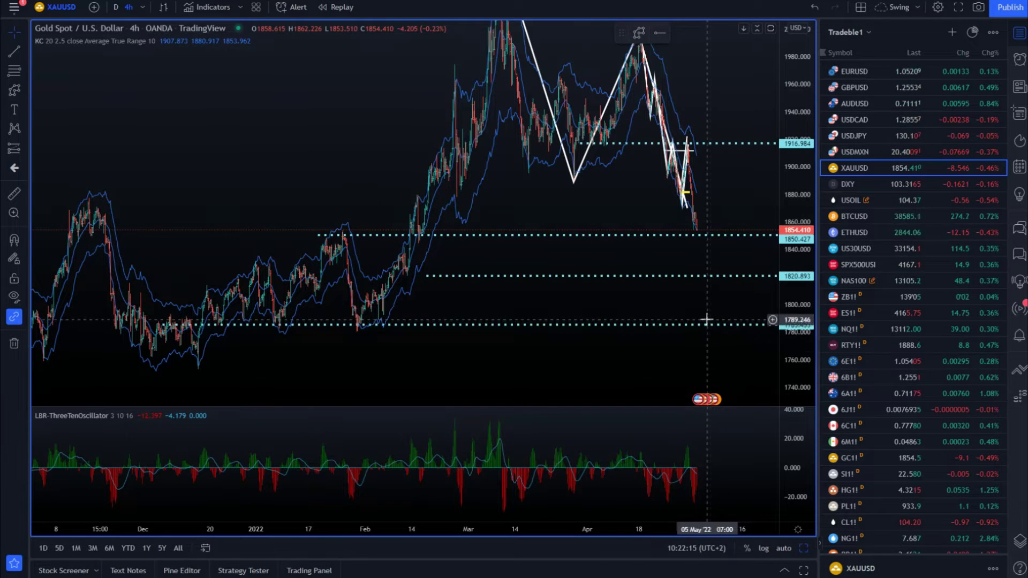
pyautogui.hotkey('alt', 'Return')
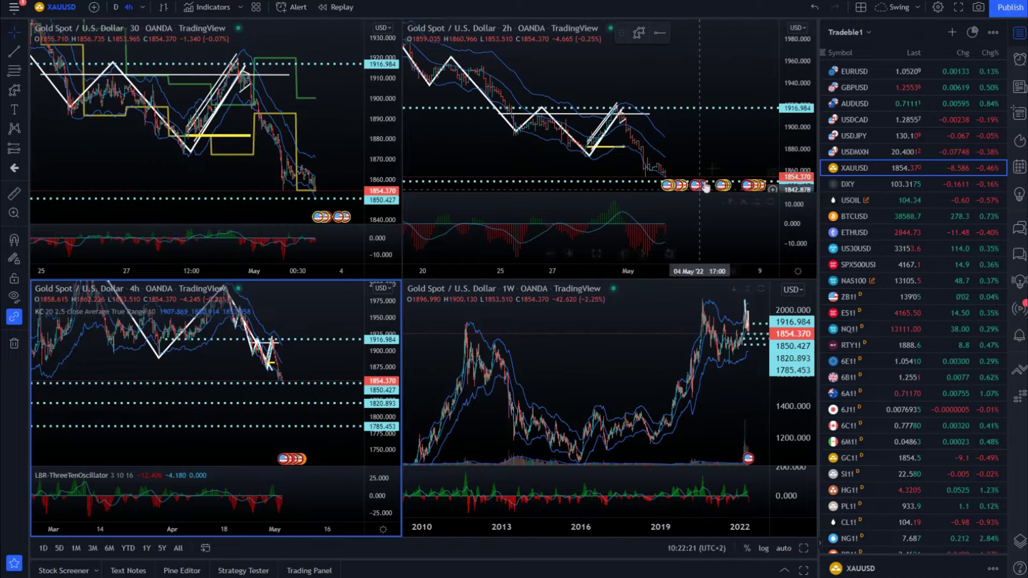
# Stretch the 2h gold chart's price range vertically, then load the US Dollar Index.
pyautogui.click(688, 134)
pyautogui.moveTo(798, 107); pyautogui.dragTo(797, 77)
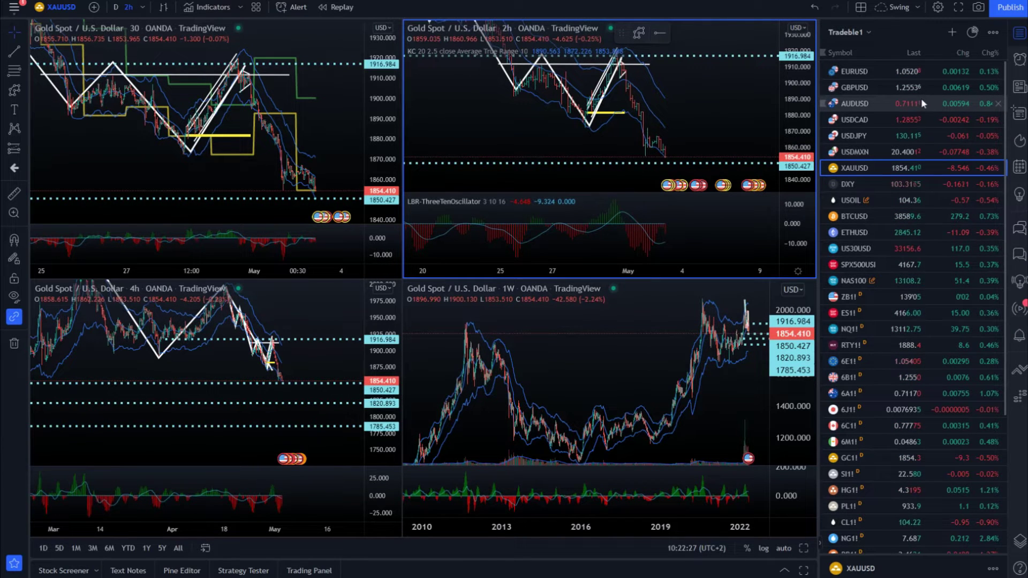
pyautogui.click(913, 185)
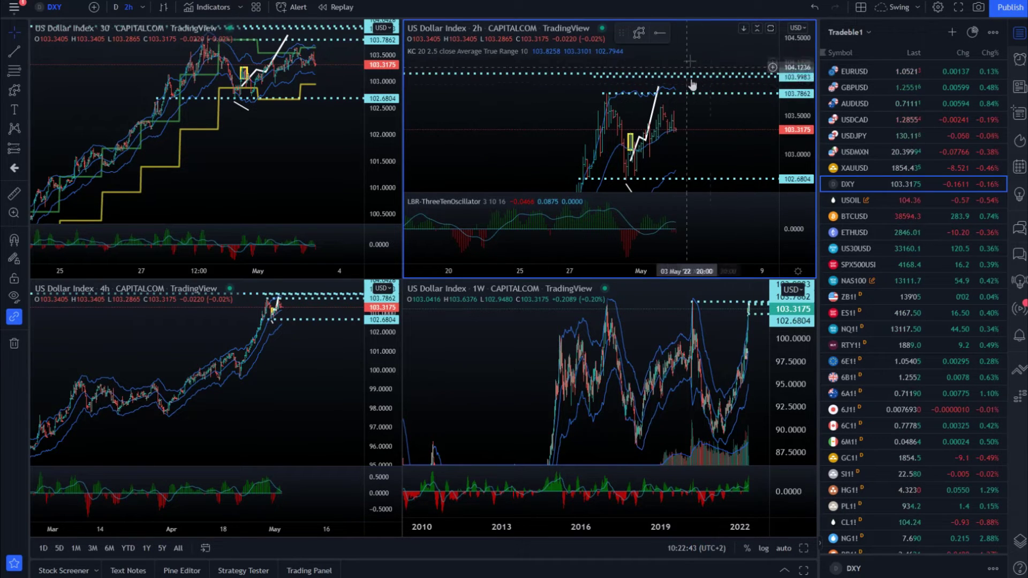
# Activate the weekly DXY chart, then switch all panes to WTI crude oil (USOIL).
pyautogui.click(620, 300)
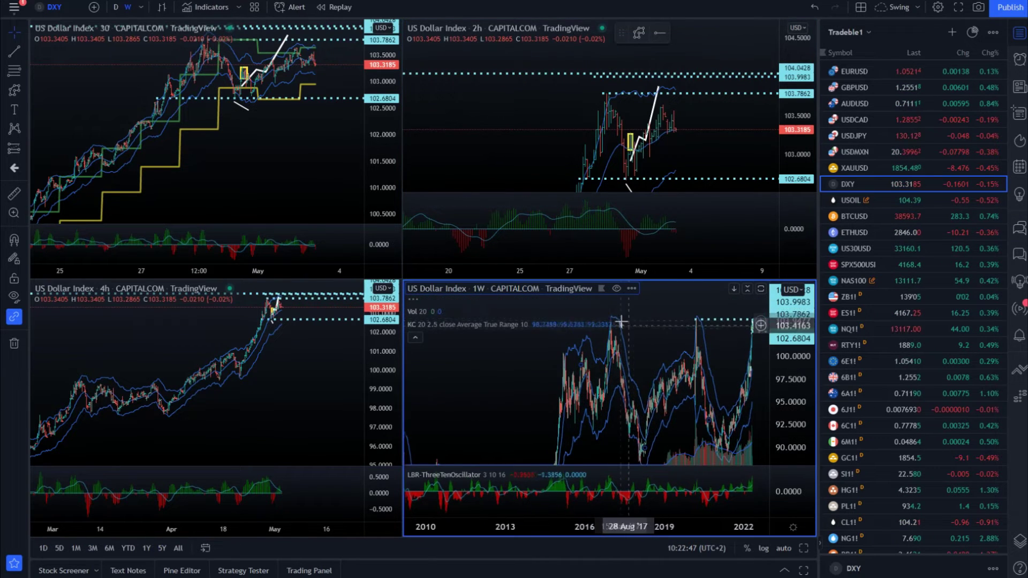
pyautogui.click(871, 199)
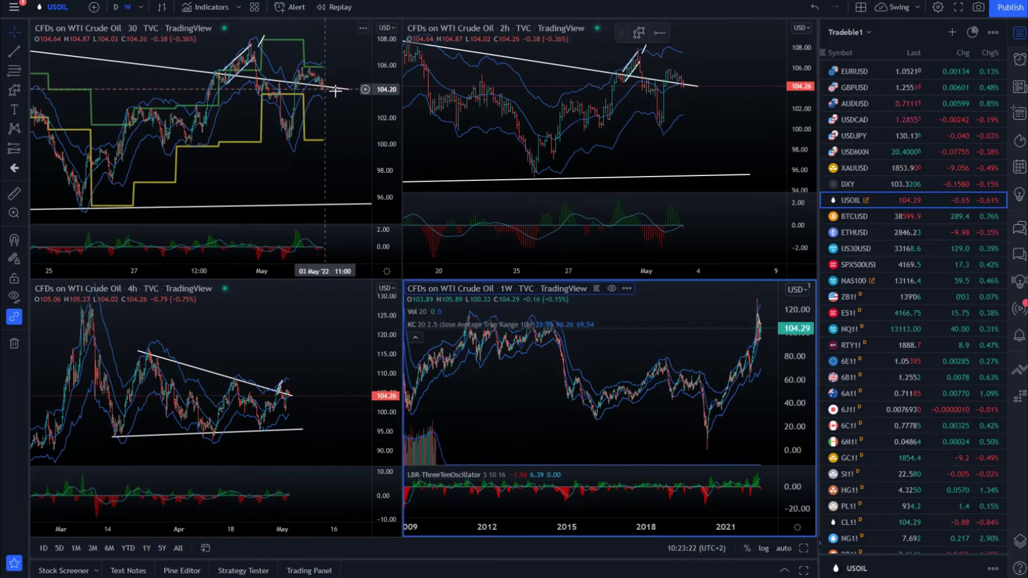
# Select the 30m USOIL chart.
pyautogui.click(333, 120)
pyautogui.click(803, 547)
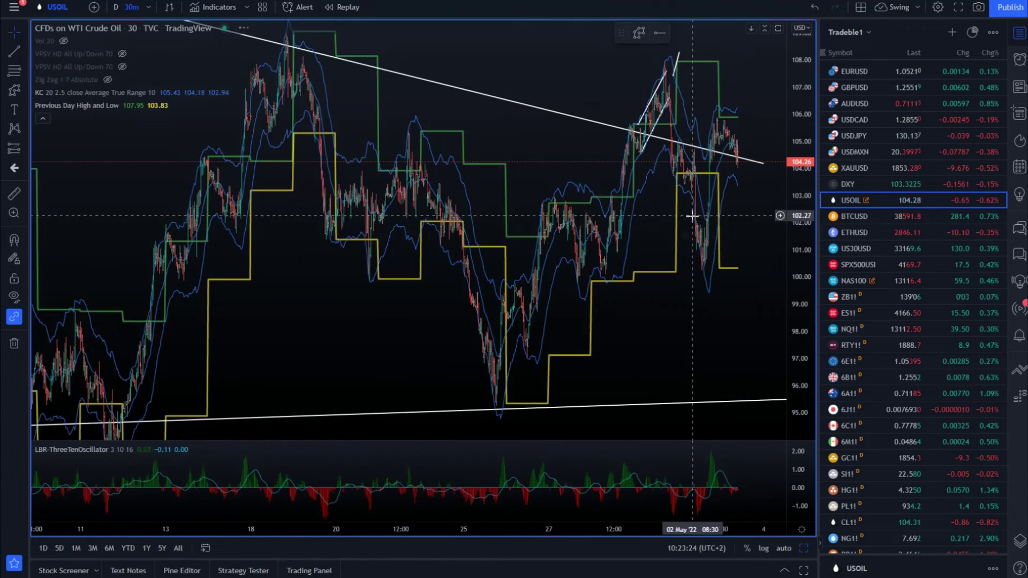
pyautogui.click(639, 33)
pyautogui.click(550, 63)
pyautogui.click(619, 276)
pyautogui.click(671, 117)
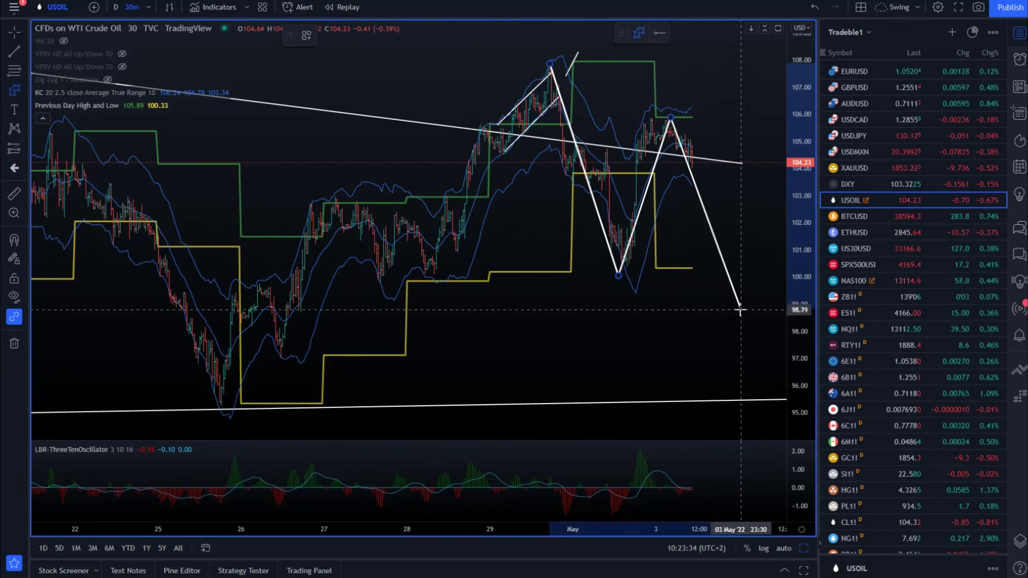
pyautogui.press('Escape')
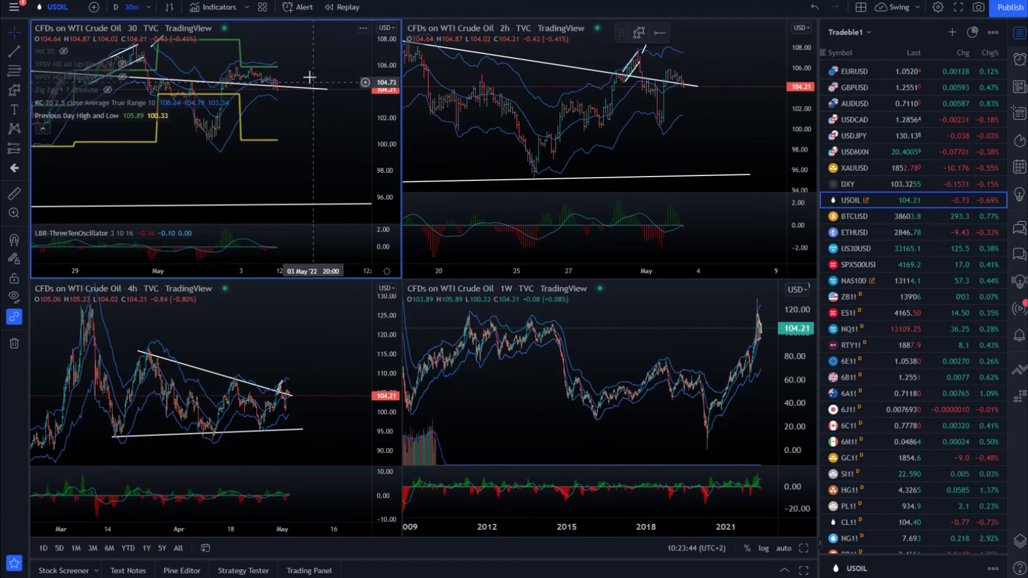
pyautogui.scroll(-3, 319, 108)
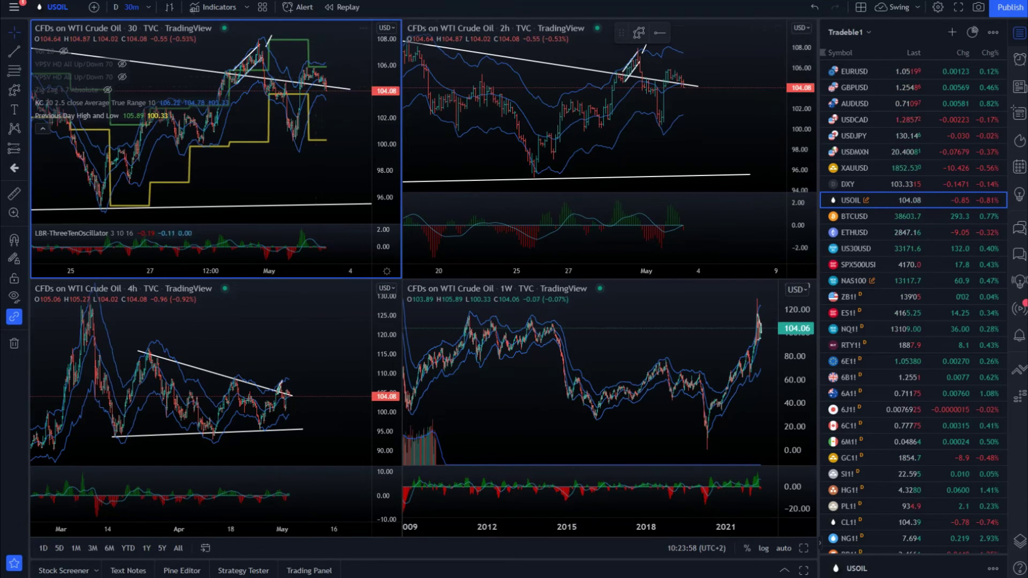
pyautogui.click(897, 216)
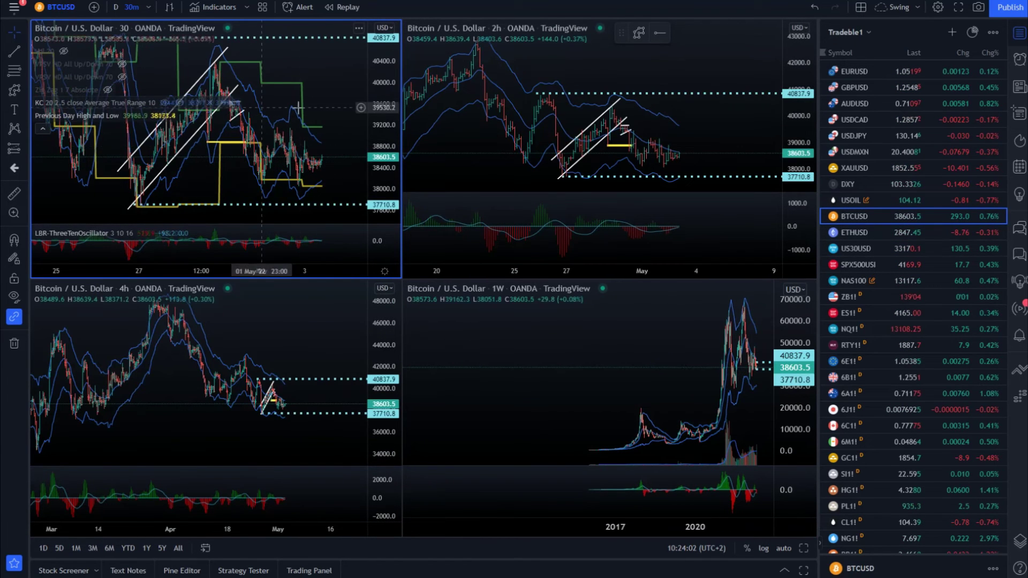
# Draw a descending upper and a rising lower trend line converging around 38600 on the 30m Bitcoin chart.
pyautogui.moveTo(272, 103); pyautogui.dragTo(308, 102)
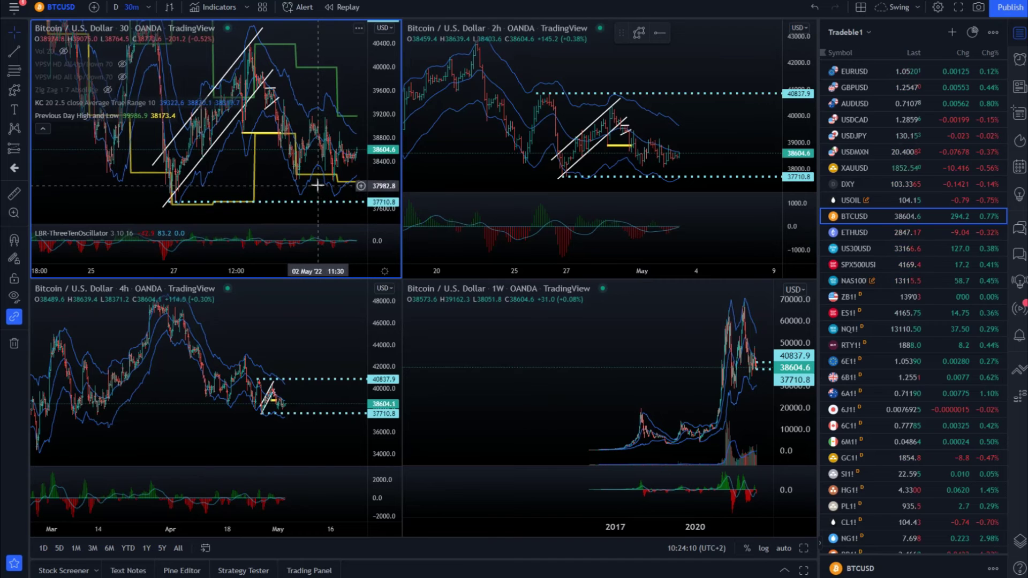
pyautogui.hotkey('alt', 't')
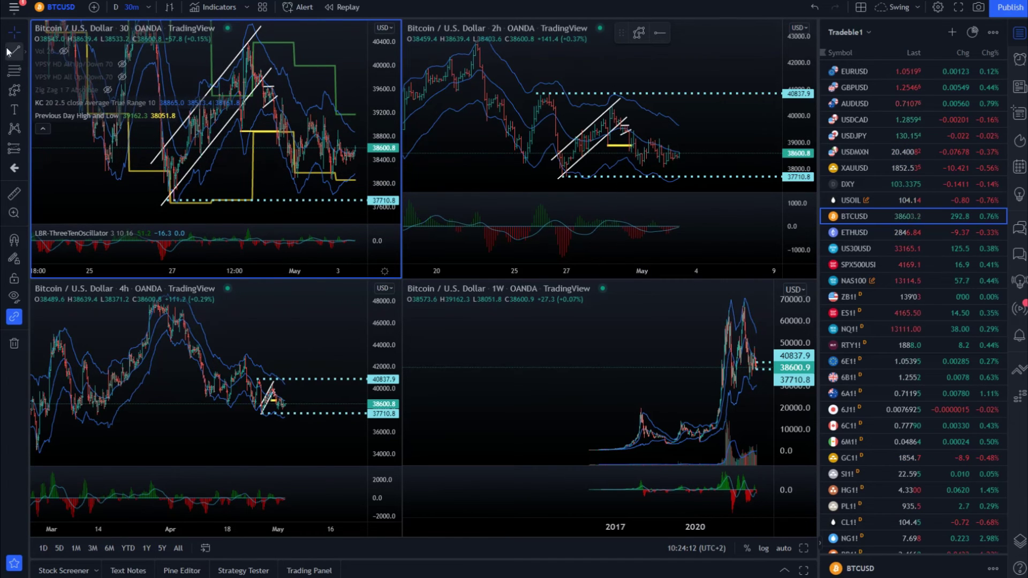
pyautogui.click(284, 116)
pyautogui.click(354, 138)
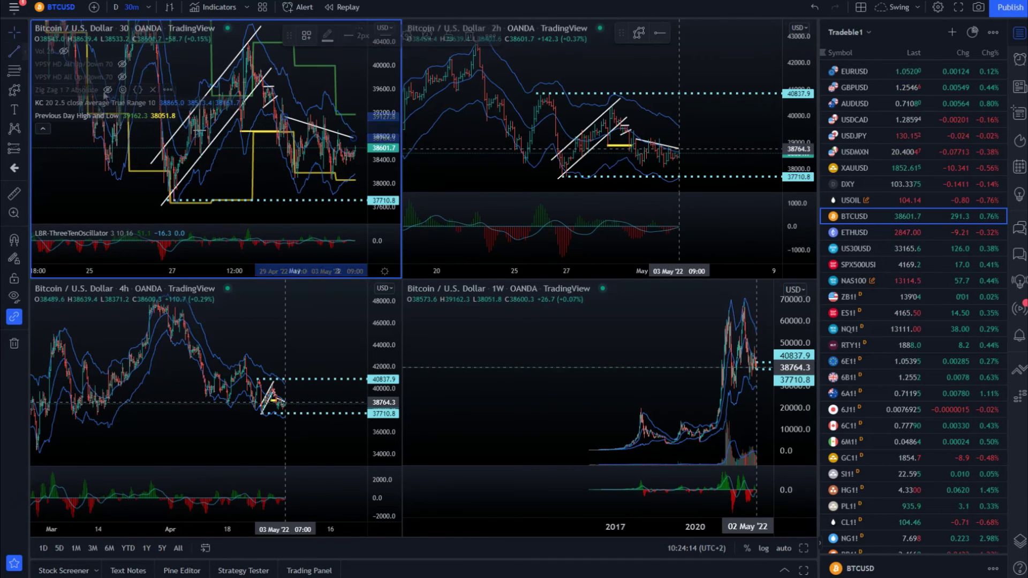
pyautogui.hotkey('alt', 't')
pyautogui.click(287, 178)
pyautogui.click(346, 172)
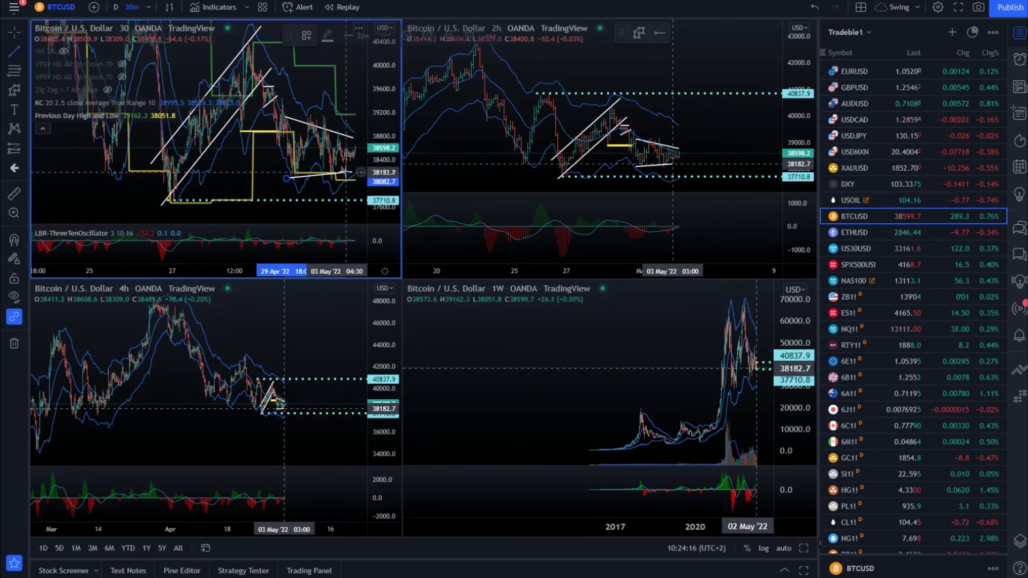
pyautogui.moveTo(356, 134)
pyautogui.mouseDown()
pyautogui.moveTo(339, 123)
pyautogui.moveTo(352, 113)
pyautogui.mouseUp()
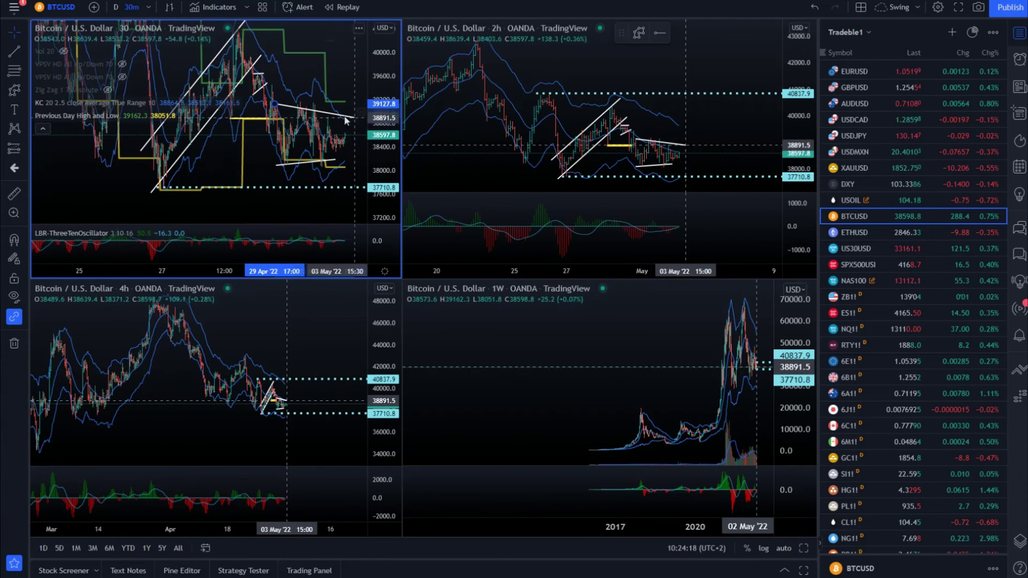